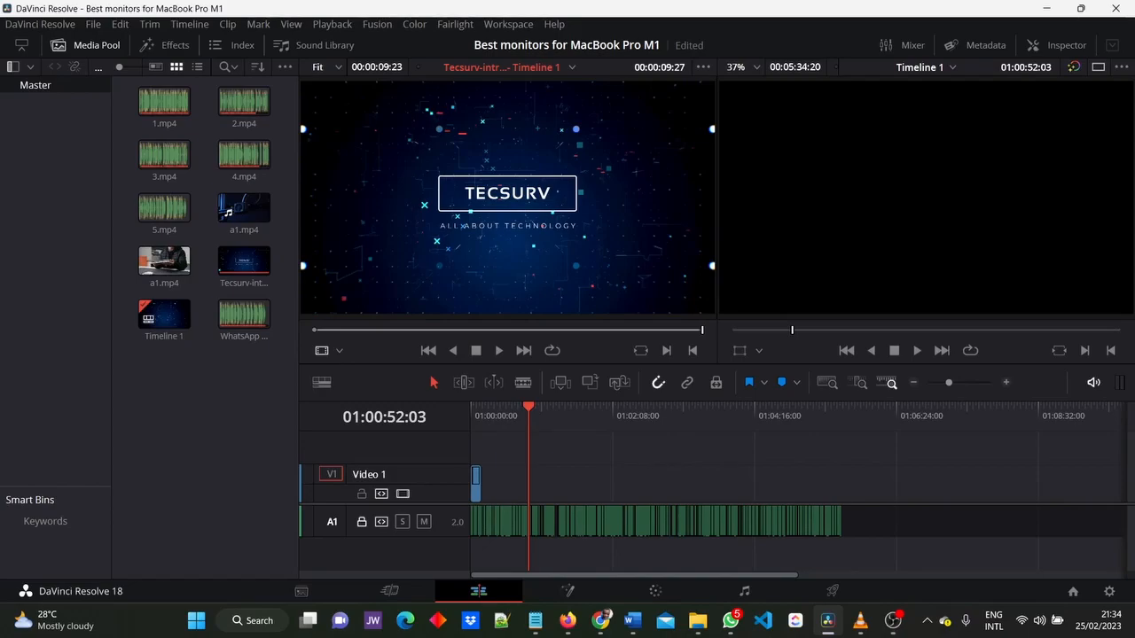
- Try to import the [1920x1080] Amazon.com Apple 2021 MacBook Pro video from the Downloads folder as media
click(93, 24)
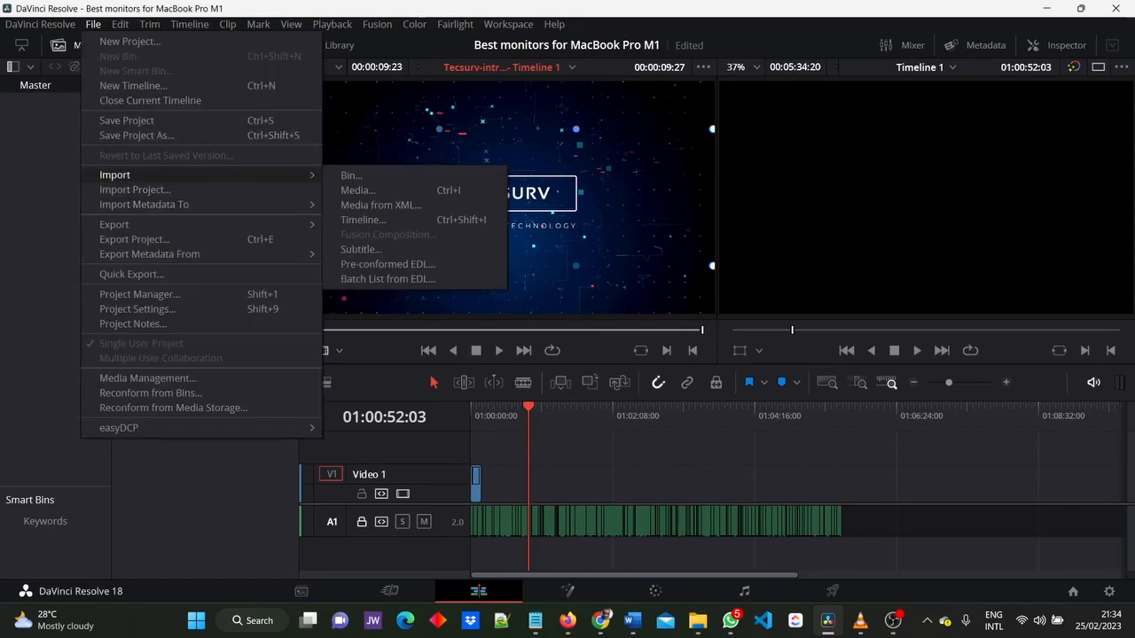
click(359, 190)
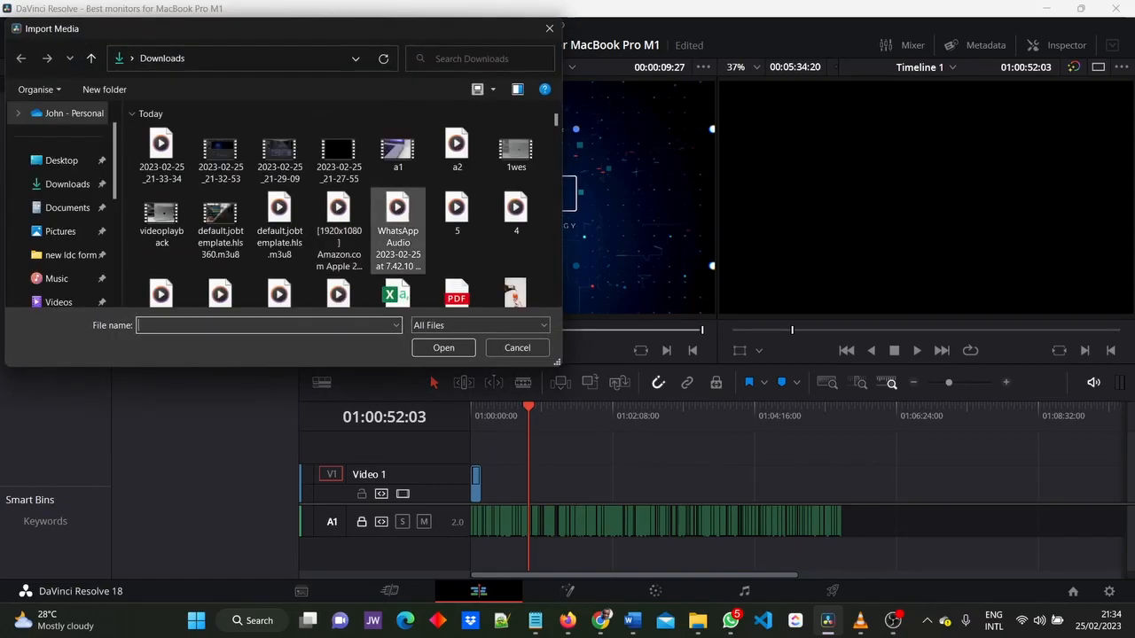
scroll(338, 231, down, 5)
scroll(337, 231, up, 4)
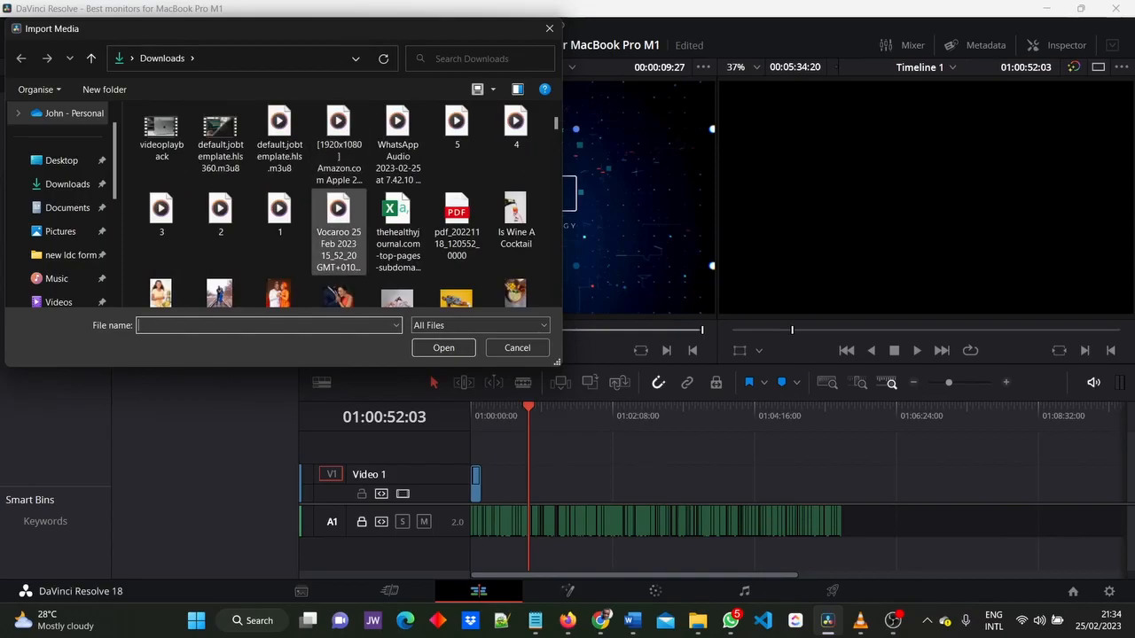
scroll(337, 230, up, 2)
click(337, 231)
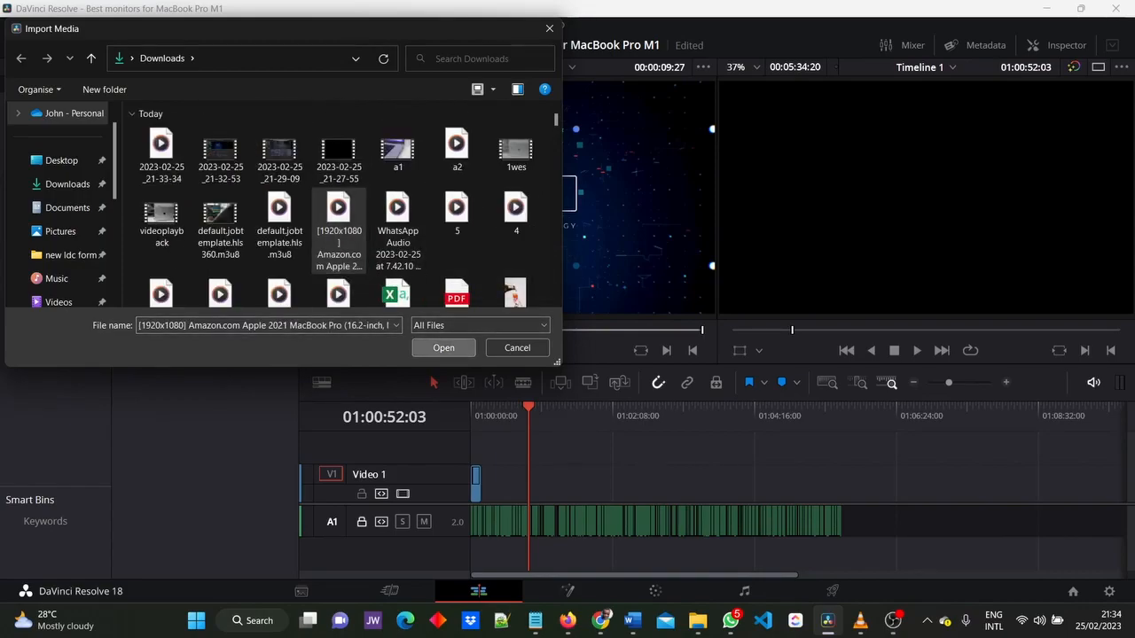
click(444, 348)
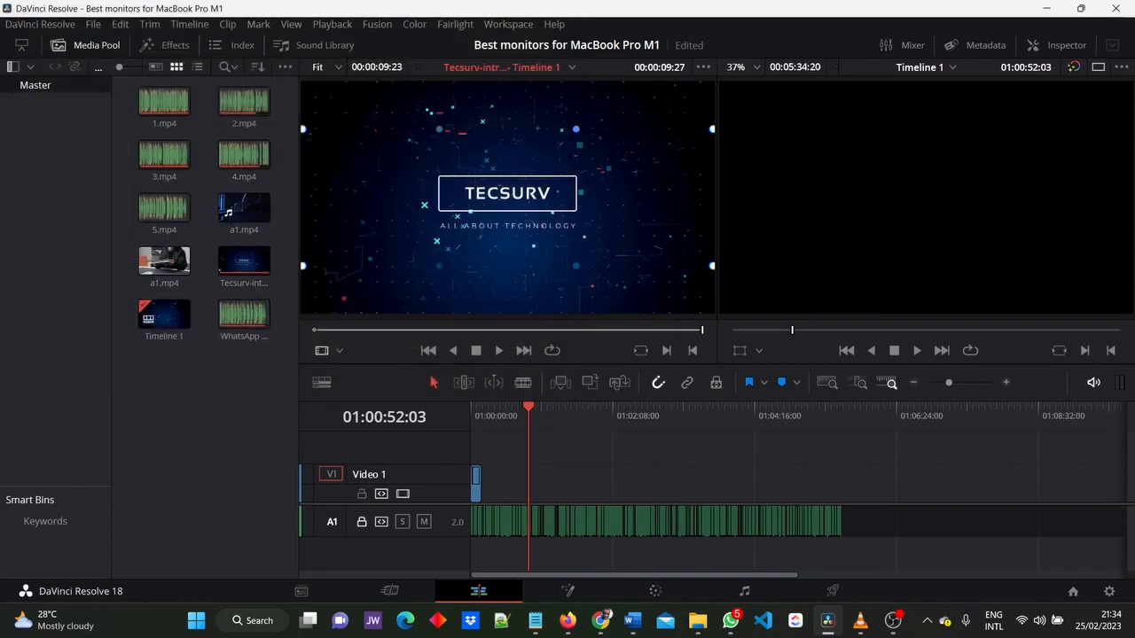
- Try to add the [1280x720] INIU Portable Charger video from File Explorer's Downloads folder to the media pool
click(698, 620)
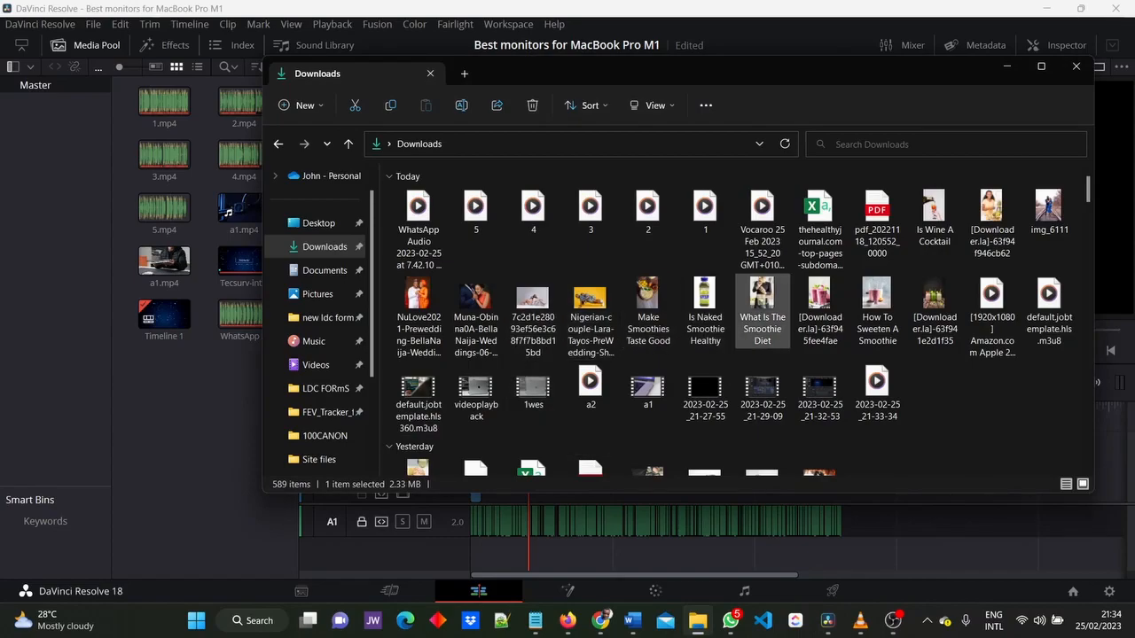
scroll(762, 336, down, 10)
scroll(763, 337, down, 4)
scroll(762, 337, up, 1)
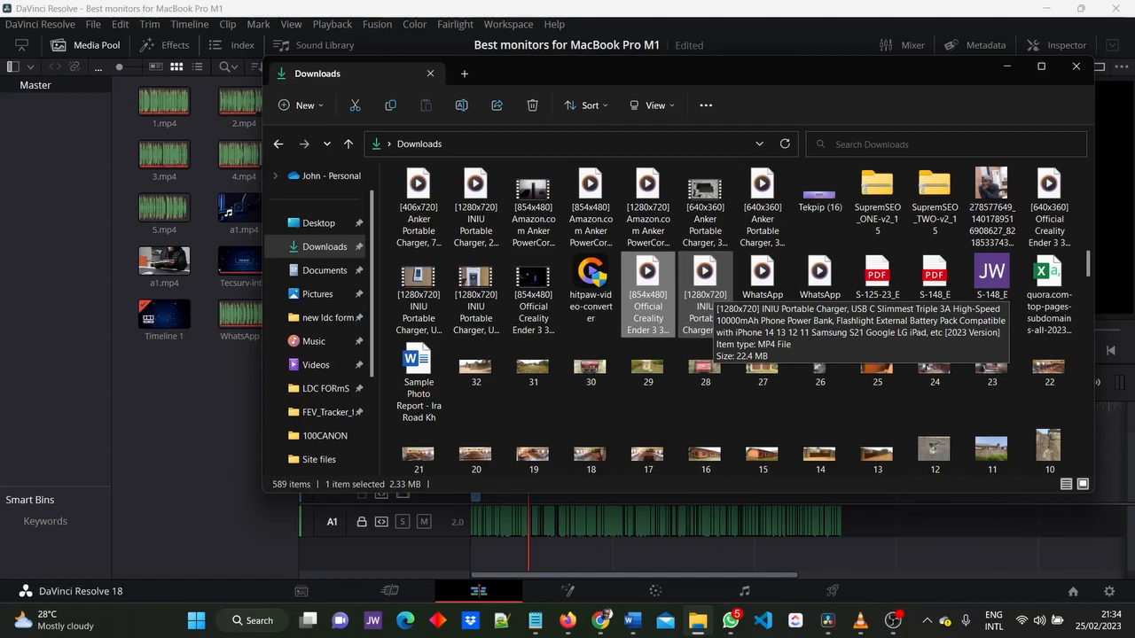
click(705, 293)
drag(704, 293, 200, 417)
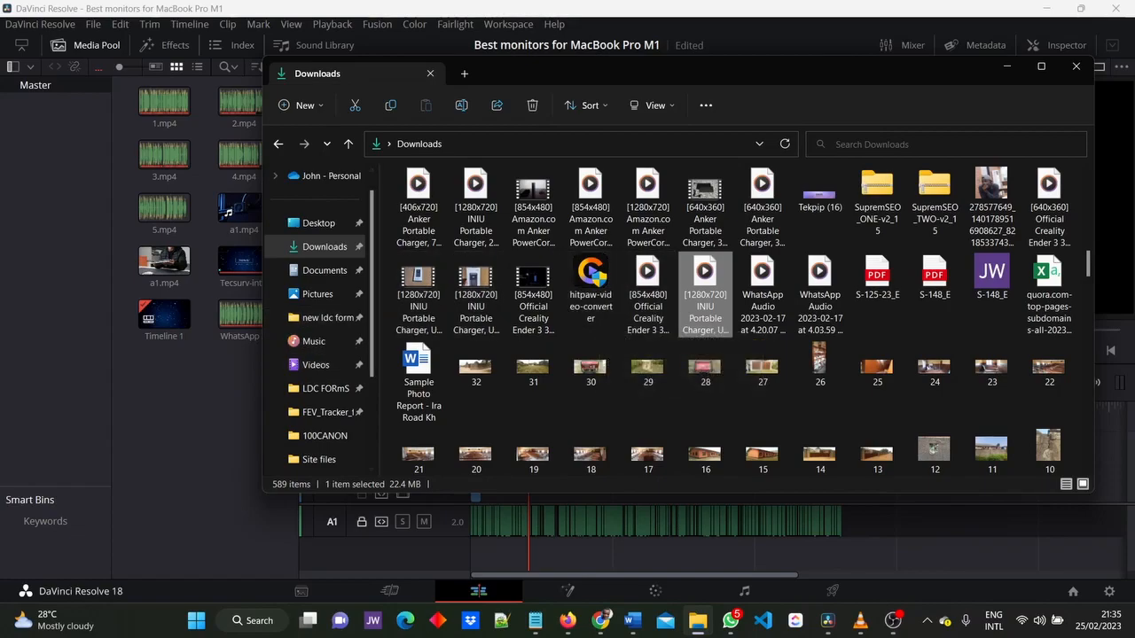
key(alt+Tab)
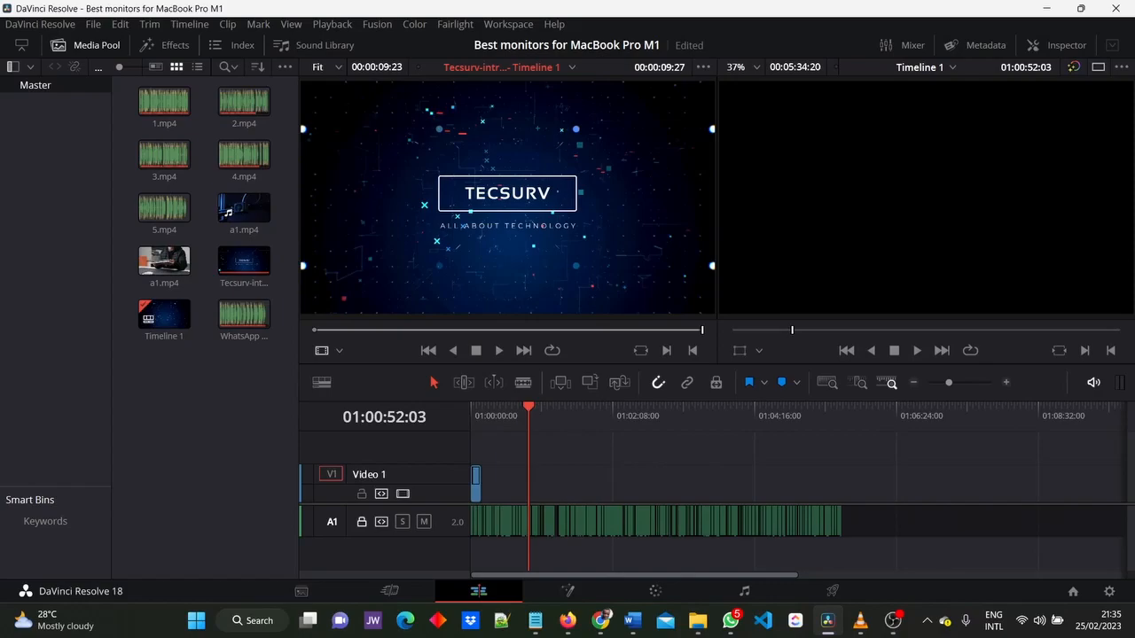
- Relaunch VLC media player and open its Convert / Save window
mouse_move(858, 622)
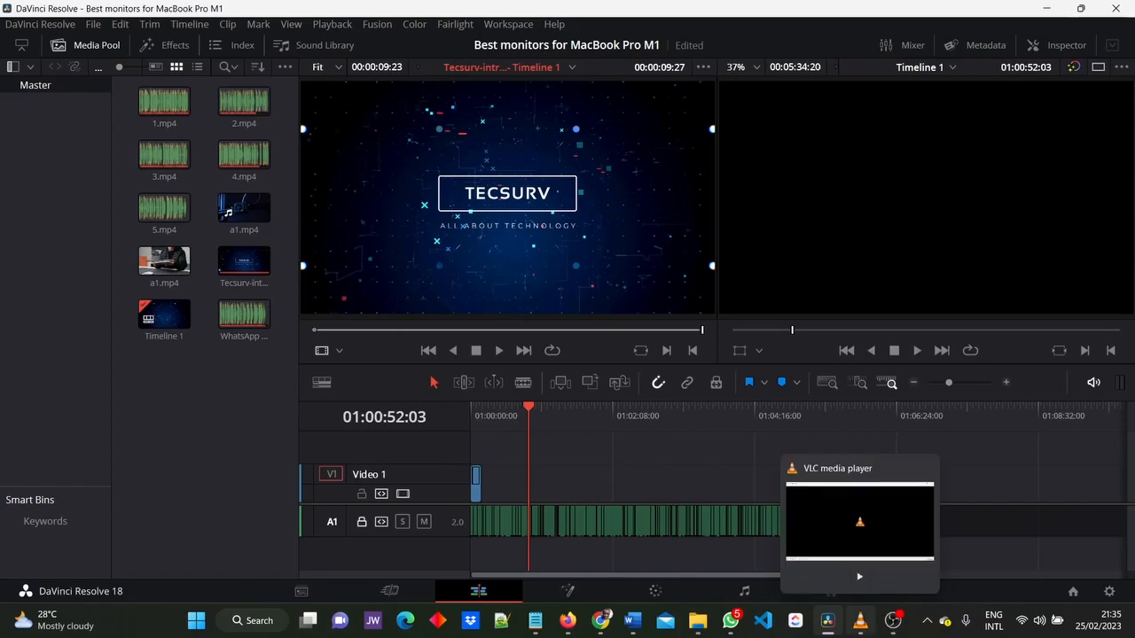
click(924, 468)
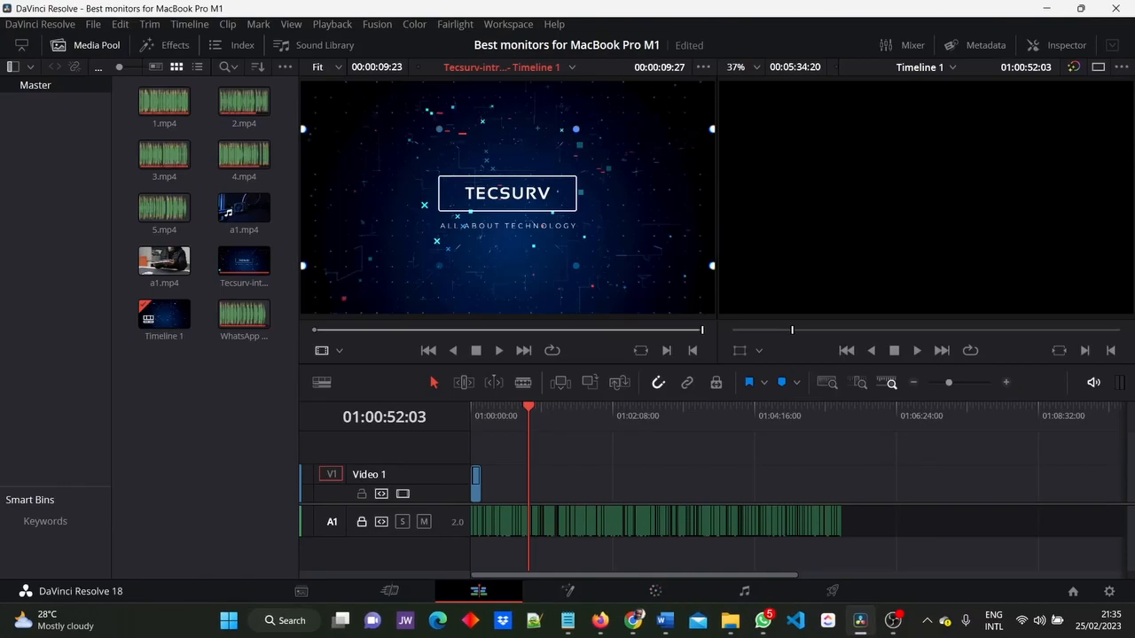
click(270, 620)
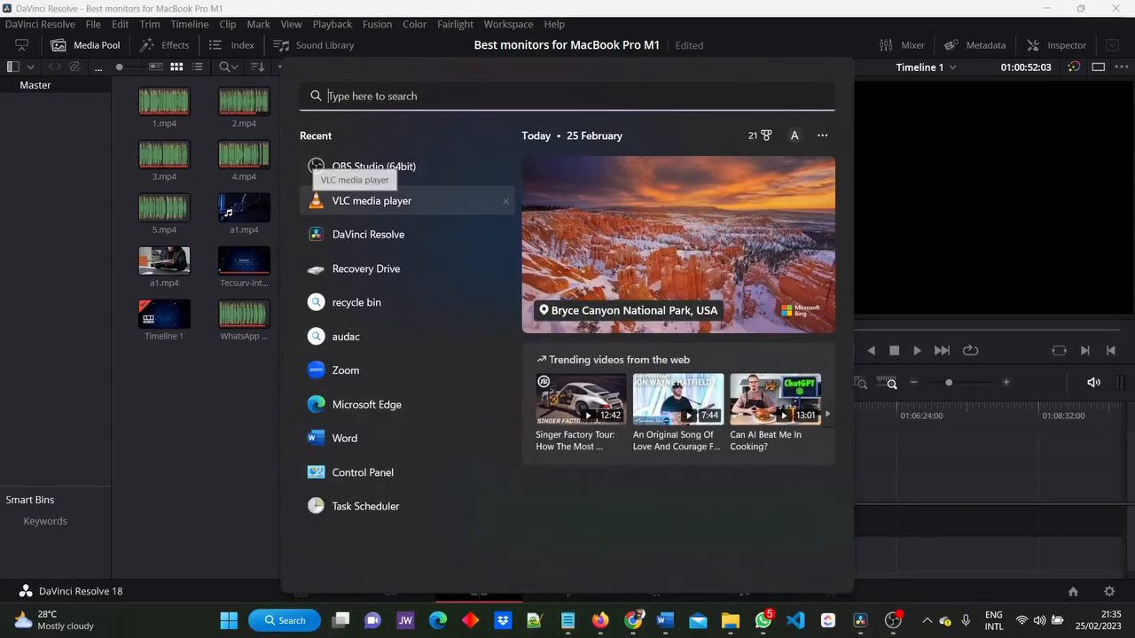
click(373, 217)
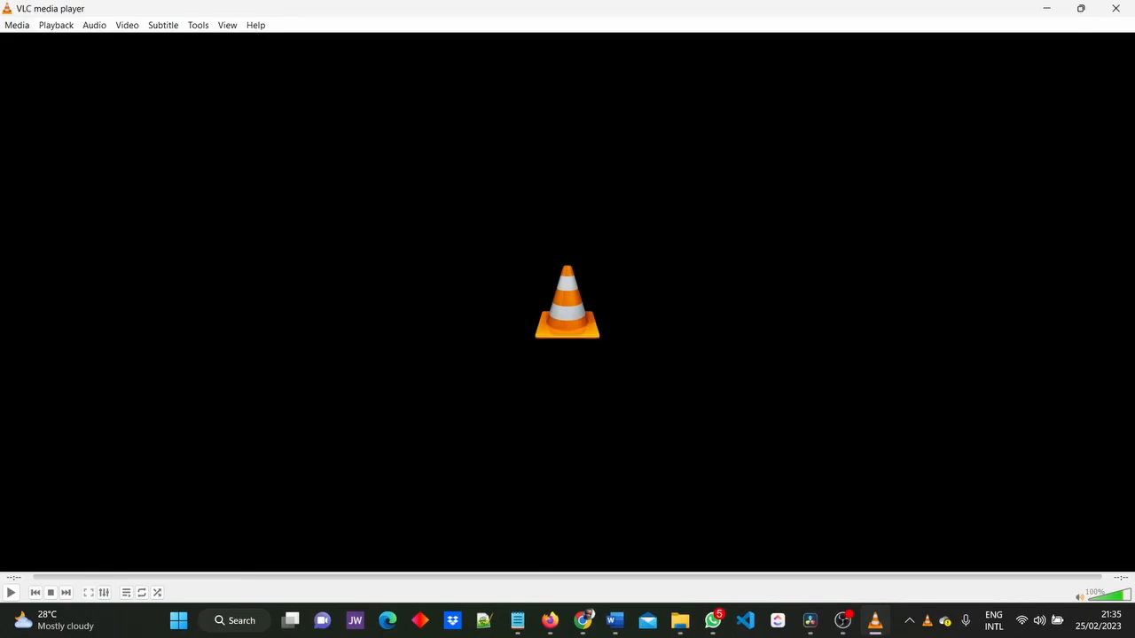
key(alt+m)
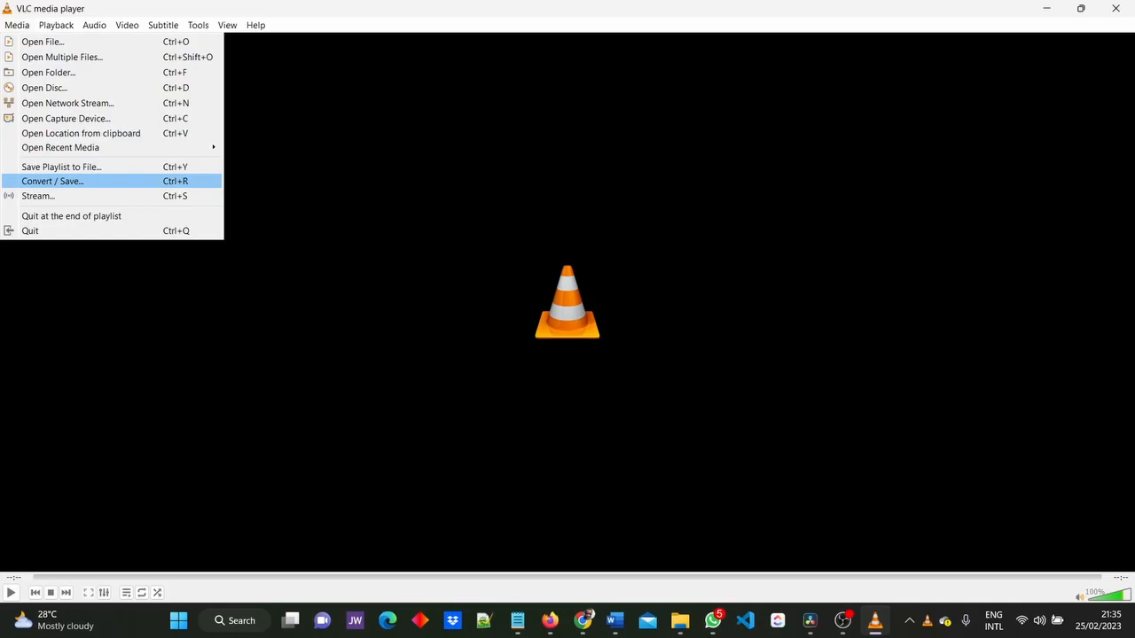
key(Return)
key(alt+a)
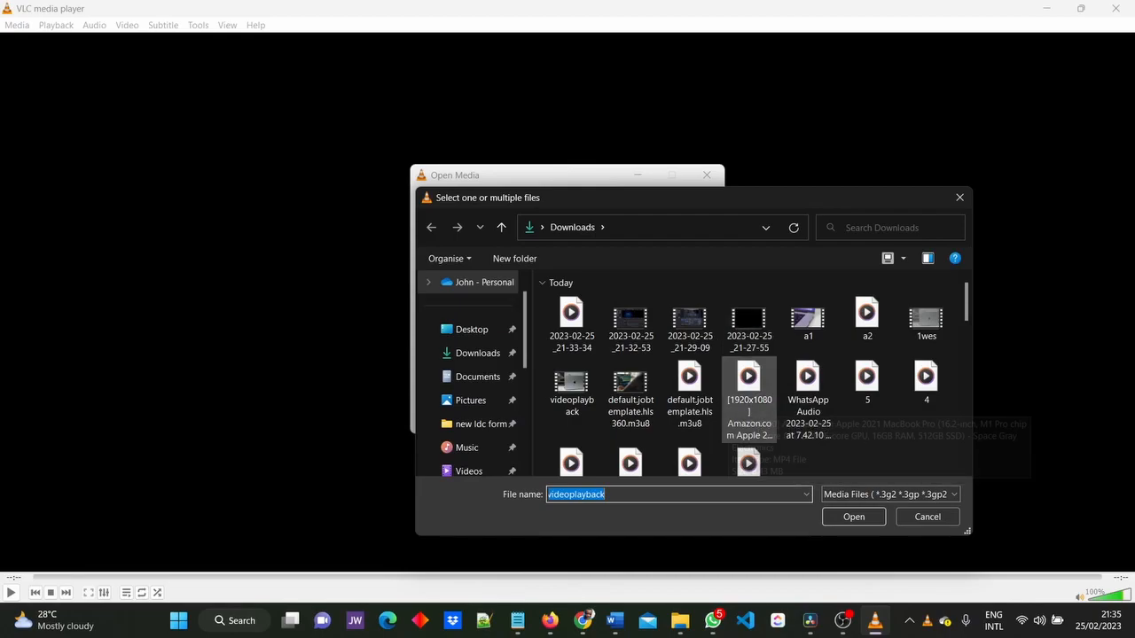
click(959, 198)
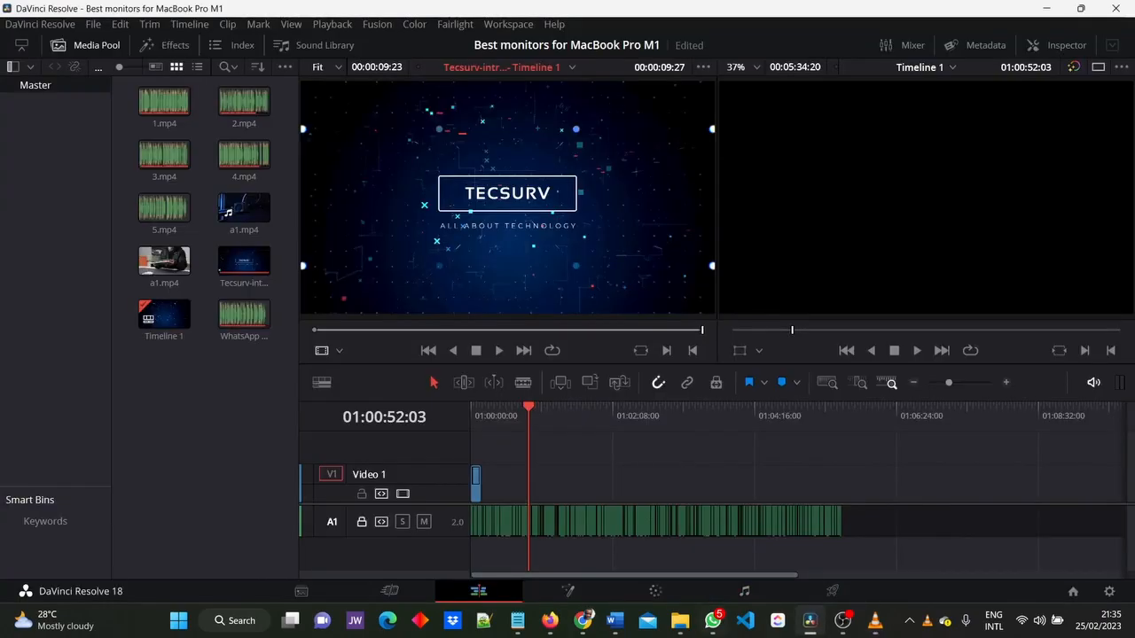
- Try to place the [1920x1080] Amazon.com Apple MacBook Pro video from File Explorer's Downloads folder into DaVinci Resolve's media pool
click(679, 621)
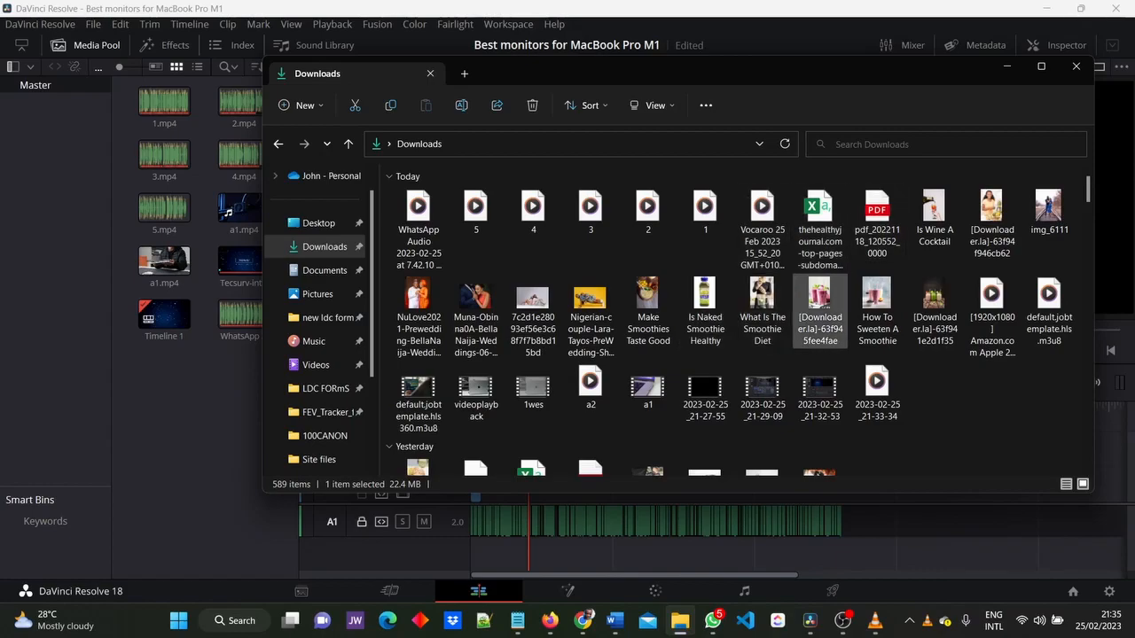
drag(991, 315, 168, 452)
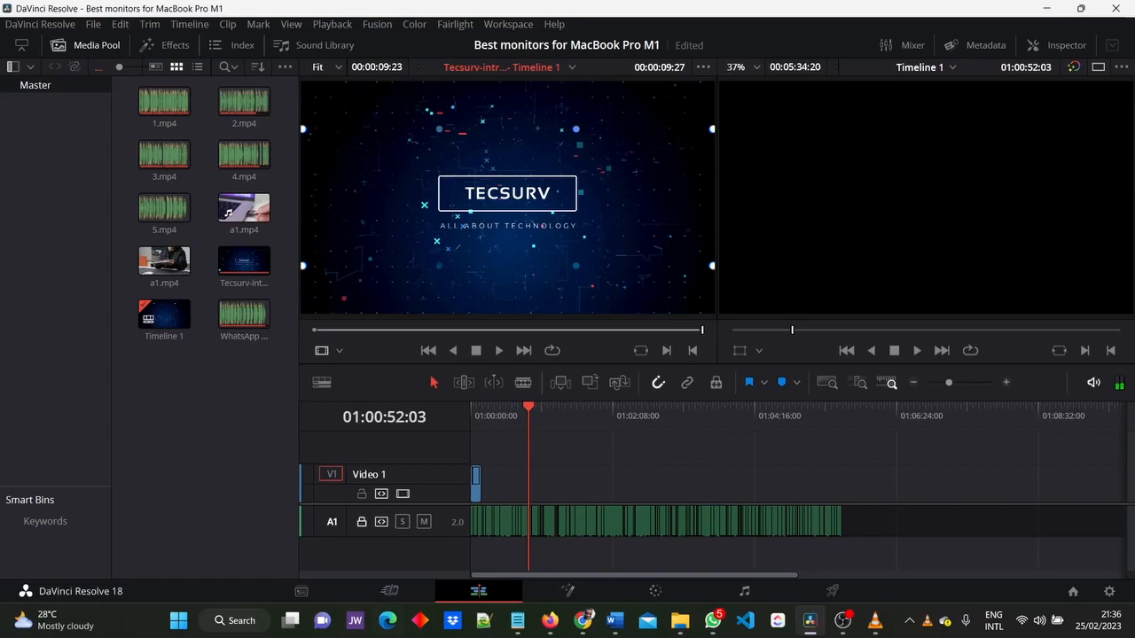
- Switch to VLC media player, add the [1920x1080] Amazon.com Apple MacBook Pro video as the source and proceed to its conversion settings
click(875, 620)
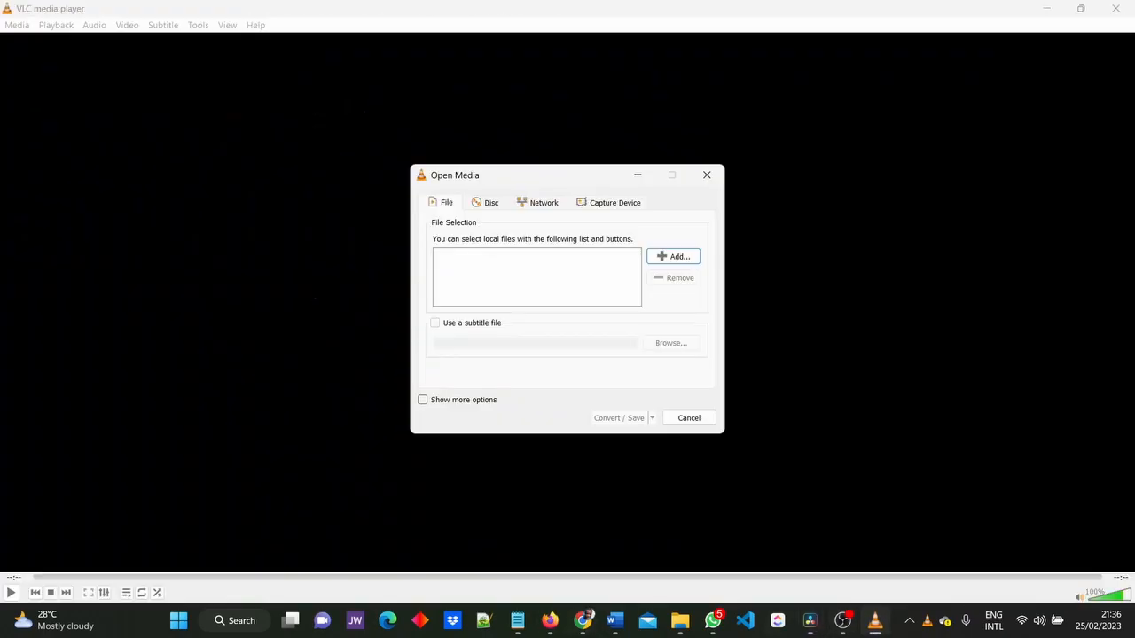
click(672, 256)
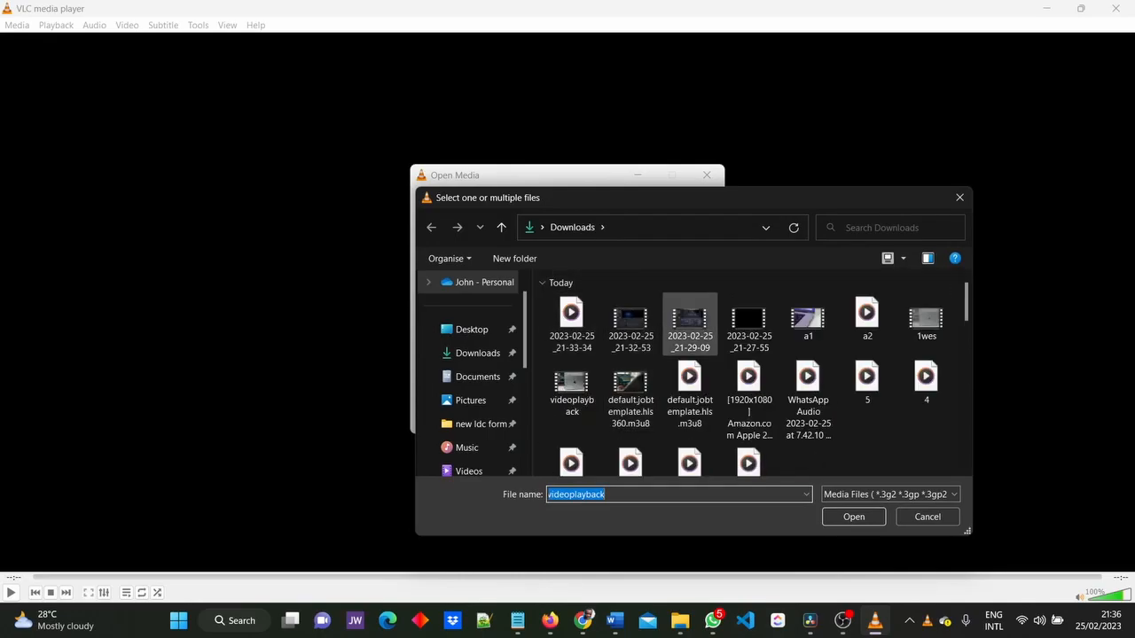
double_click(749, 399)
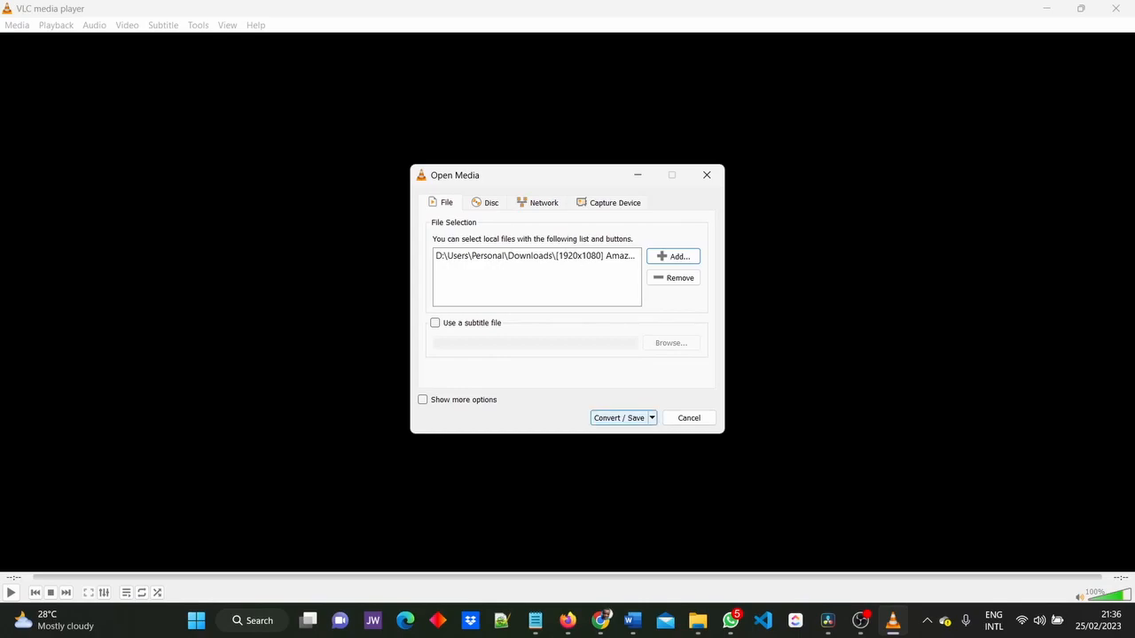
click(652, 417)
key(Escape)
key(Return)
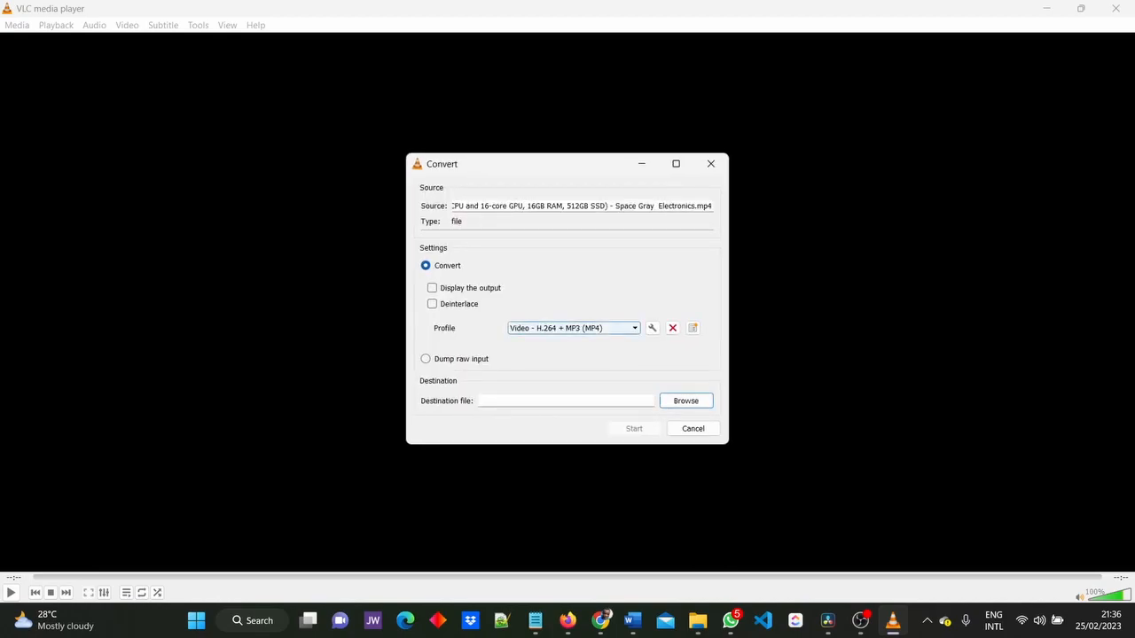
- Convert the video with the Video - H.264 + MP3 (MP4) profile to a file named 1920 in Downloads
click(585, 328)
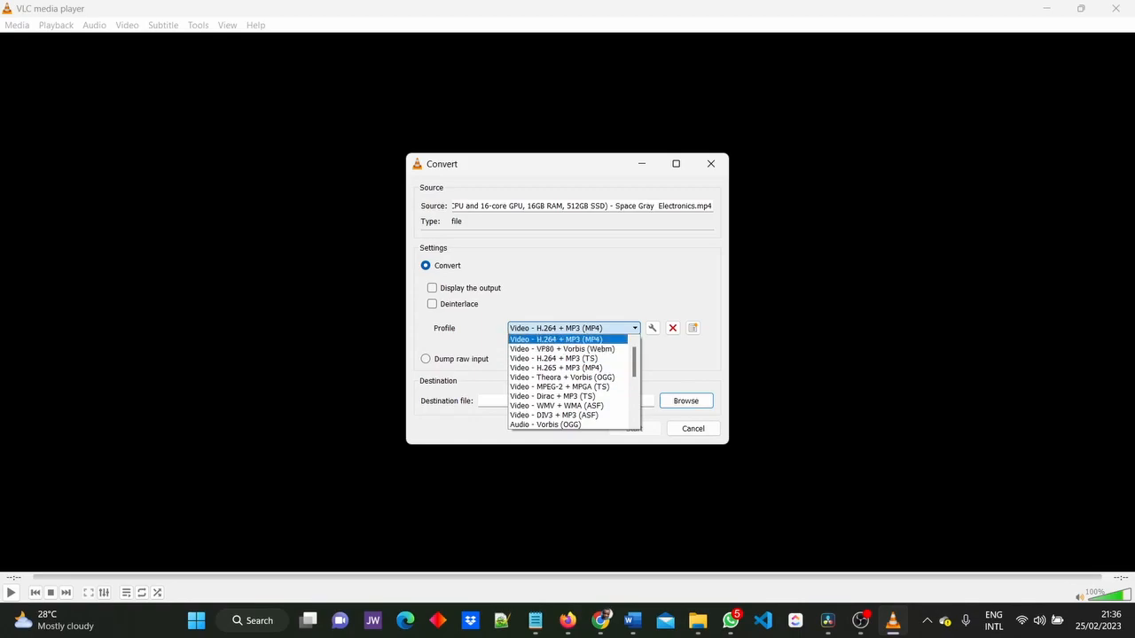
click(568, 339)
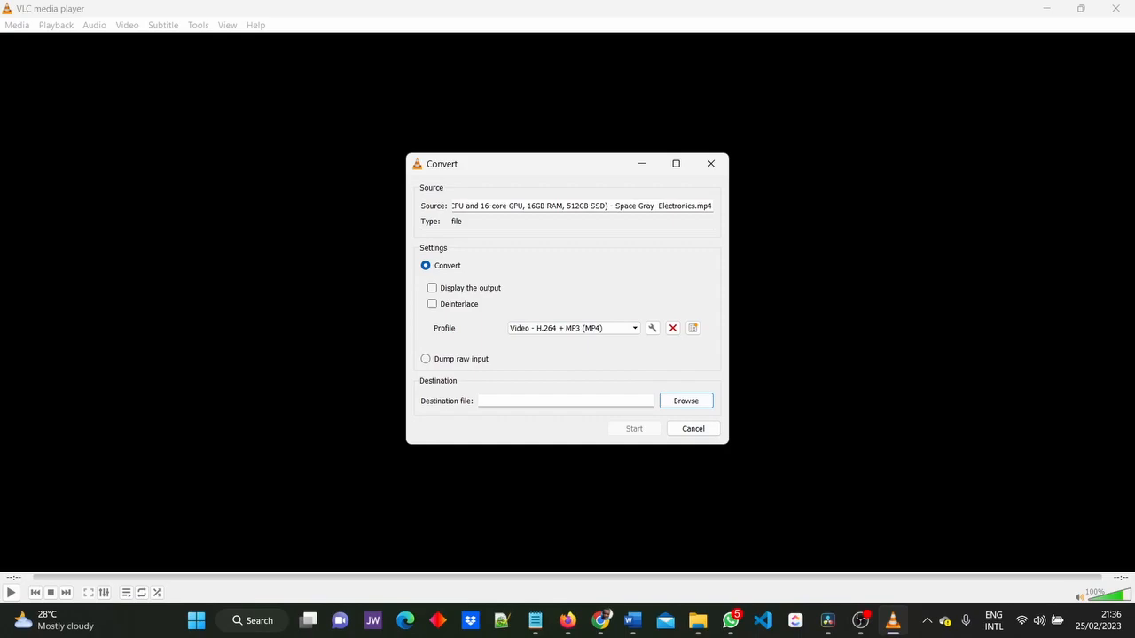
click(685, 400)
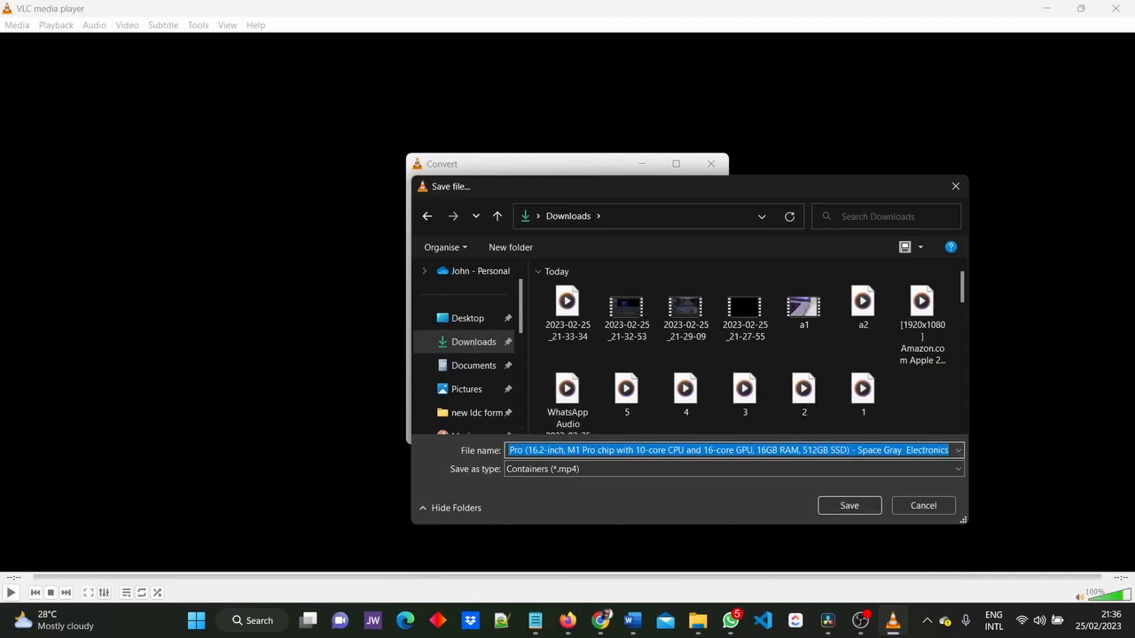
text(1920)
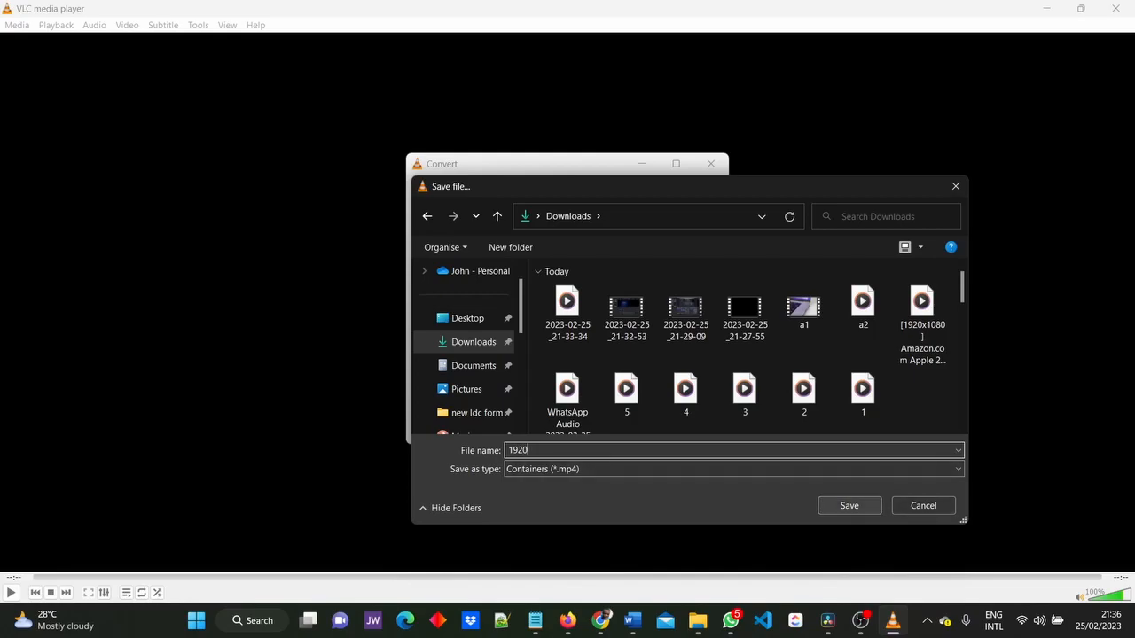
key(Return)
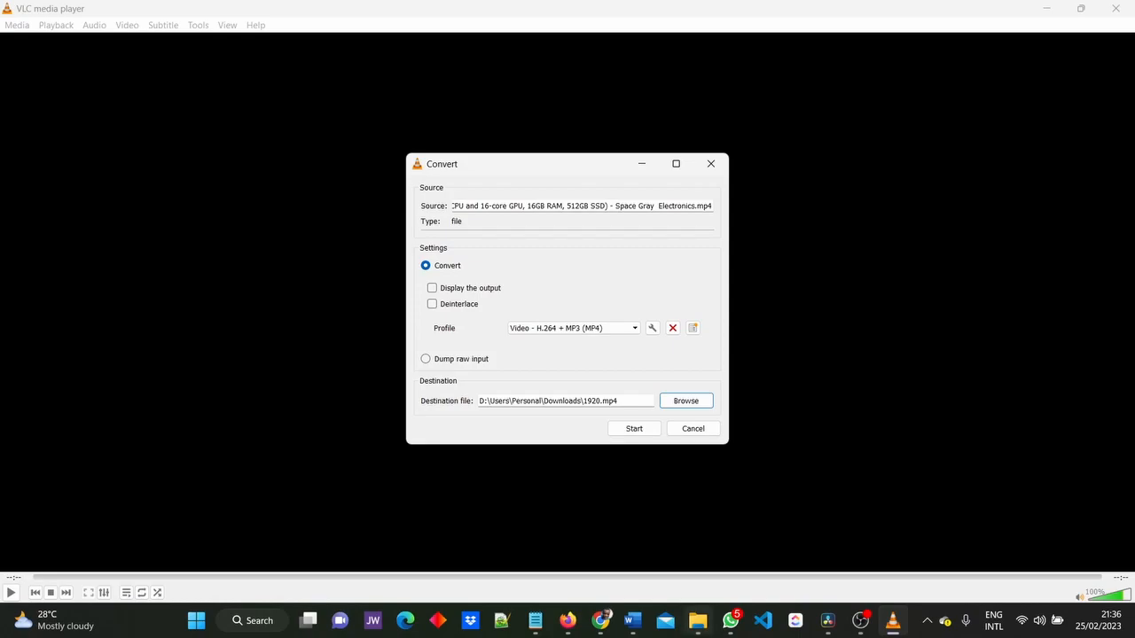
- Add the converted 1920 video from File Explorer's Downloads folder to DaVinci Resolve's media pool, and close the folder window
mouse_move(698, 621)
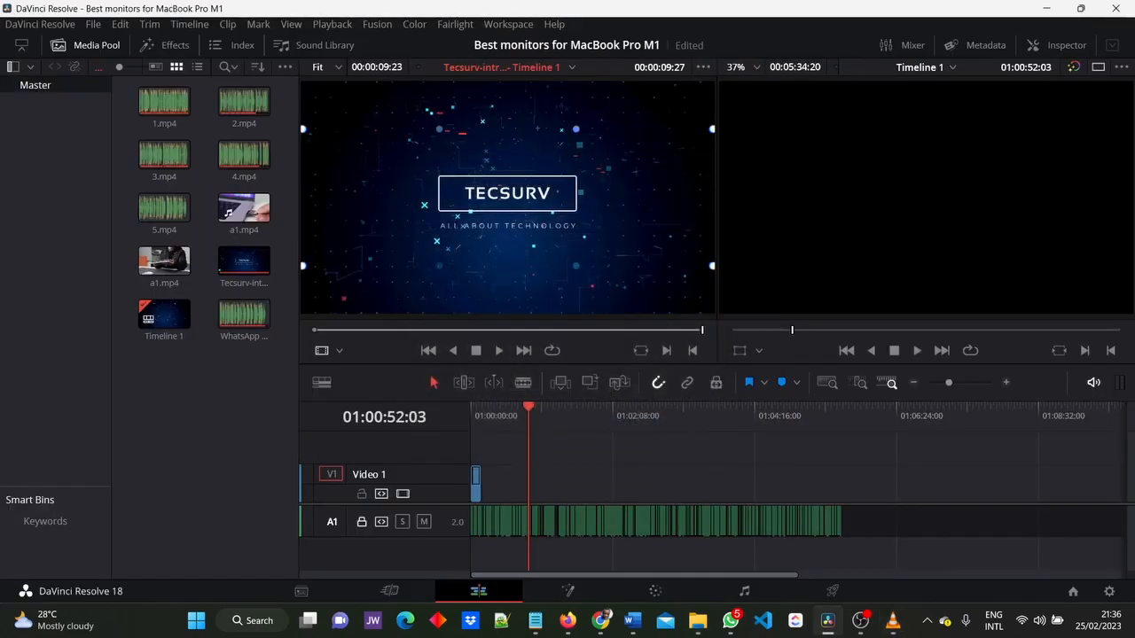
mouse_move(893, 620)
click(697, 621)
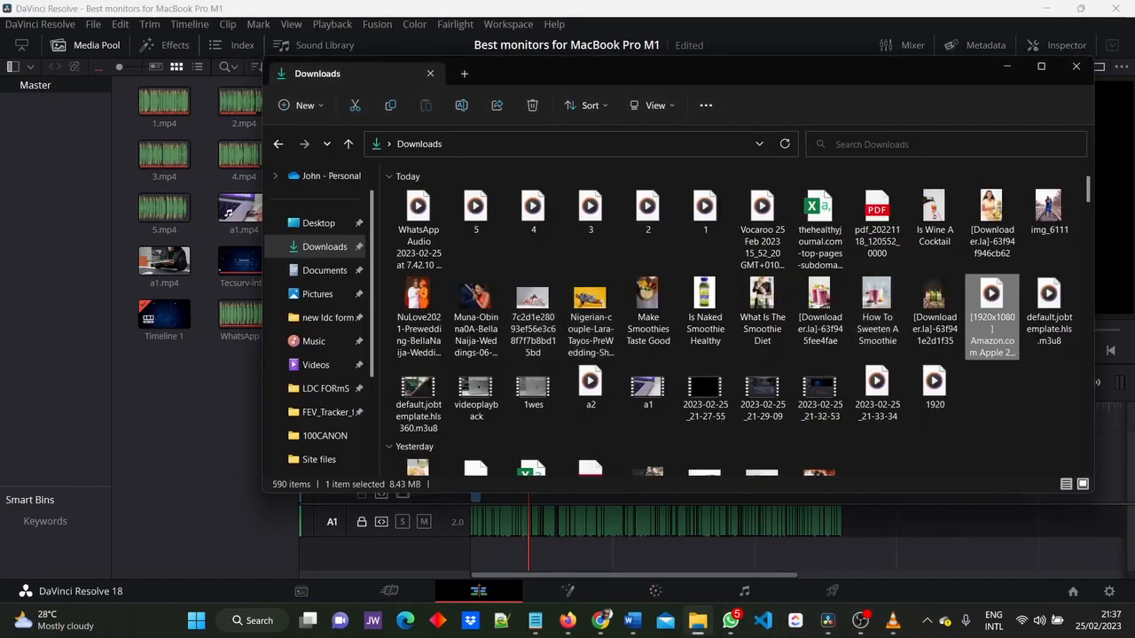
click(1005, 406)
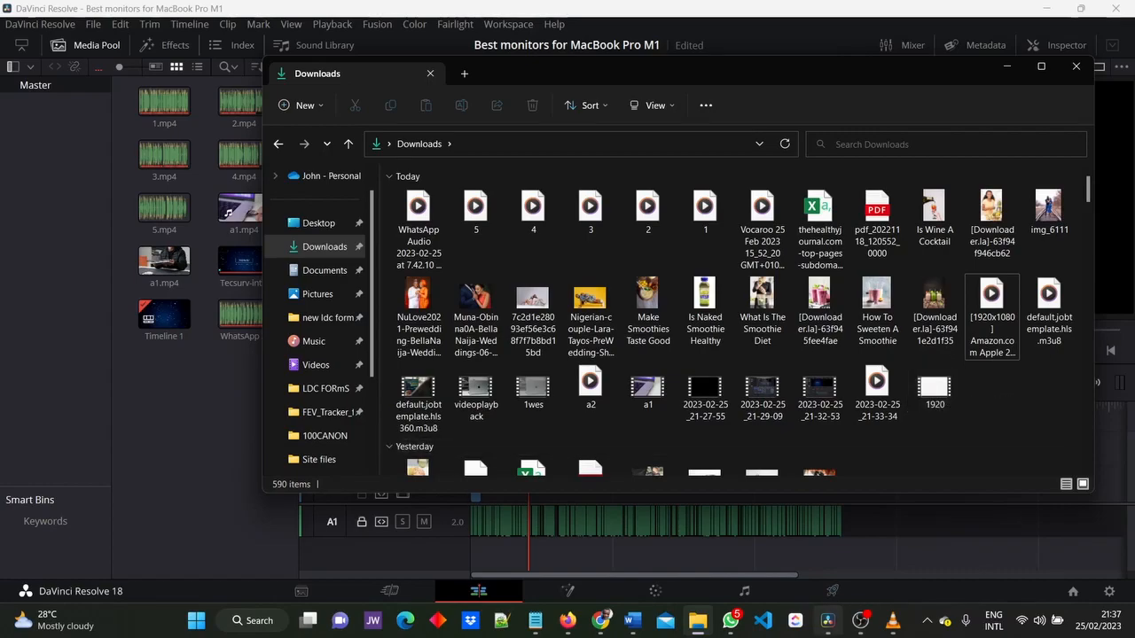
mouse_move(891, 620)
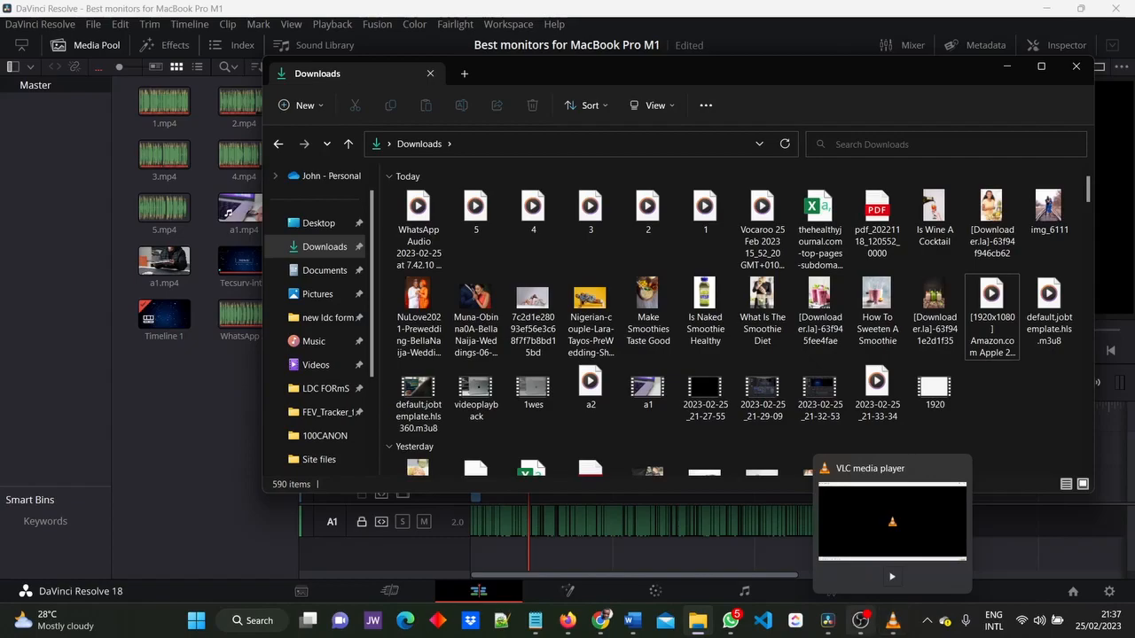
click(827, 620)
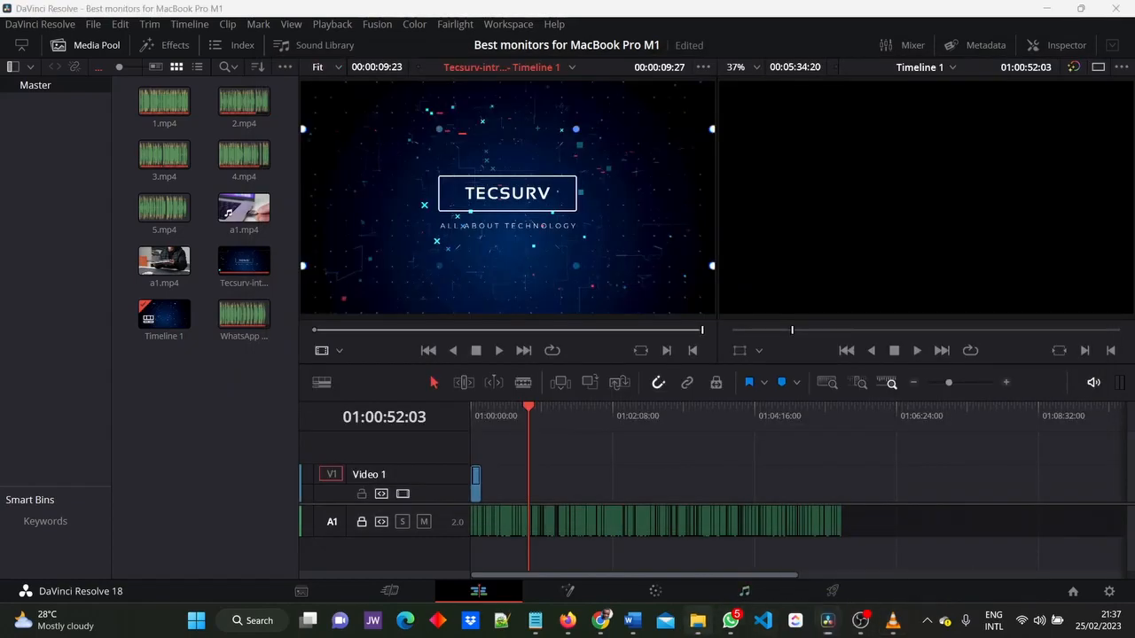
click(696, 620)
drag(934, 385, 173, 456)
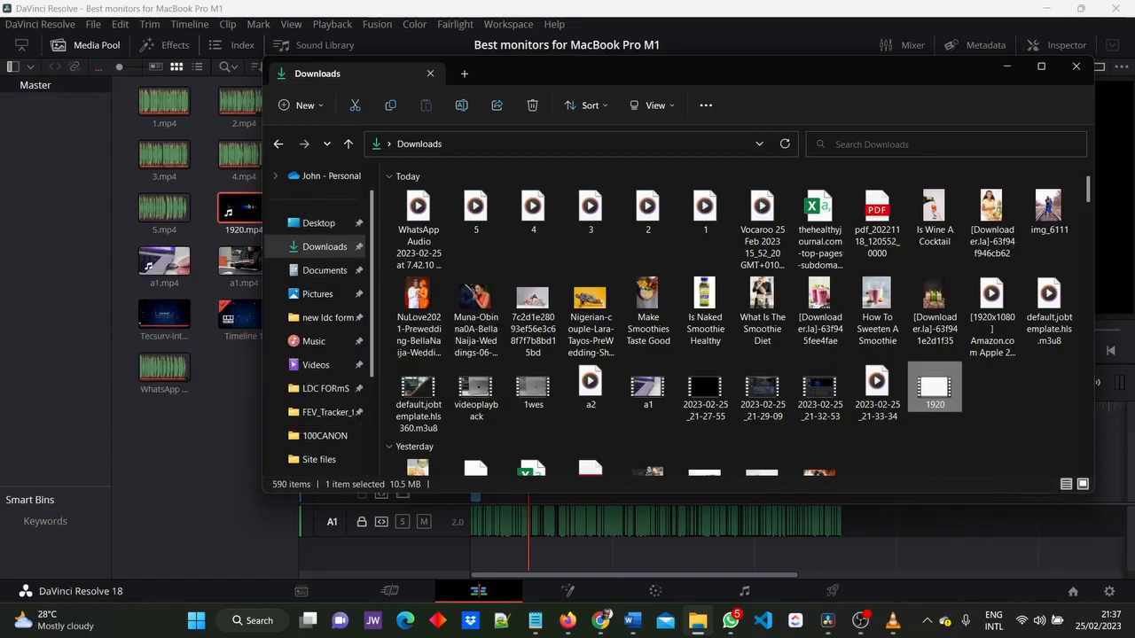
click(1076, 66)
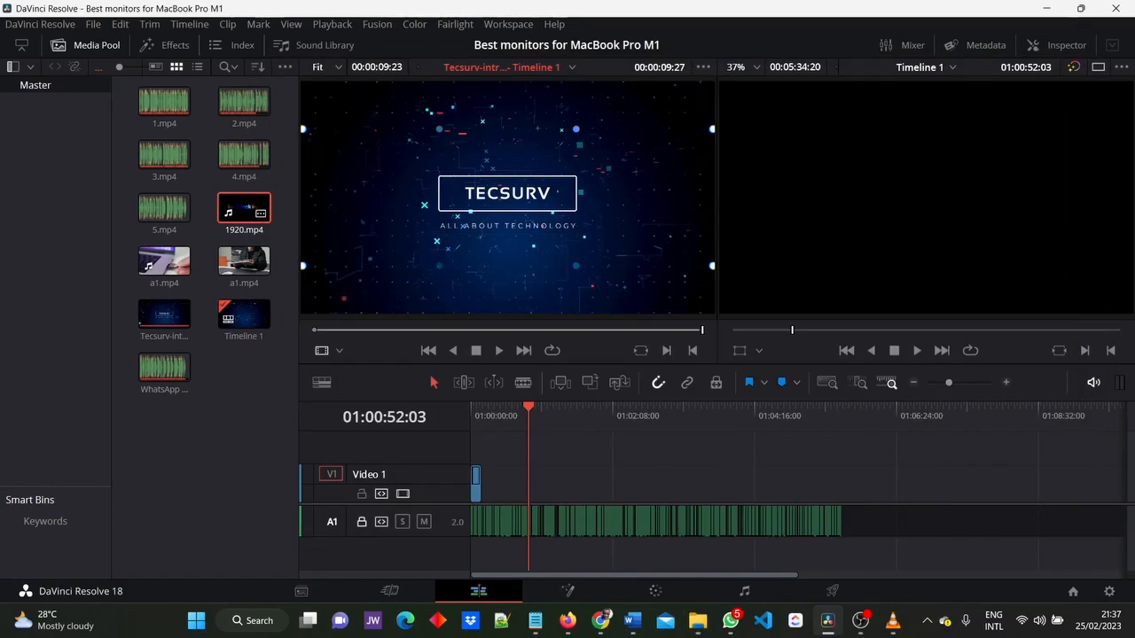